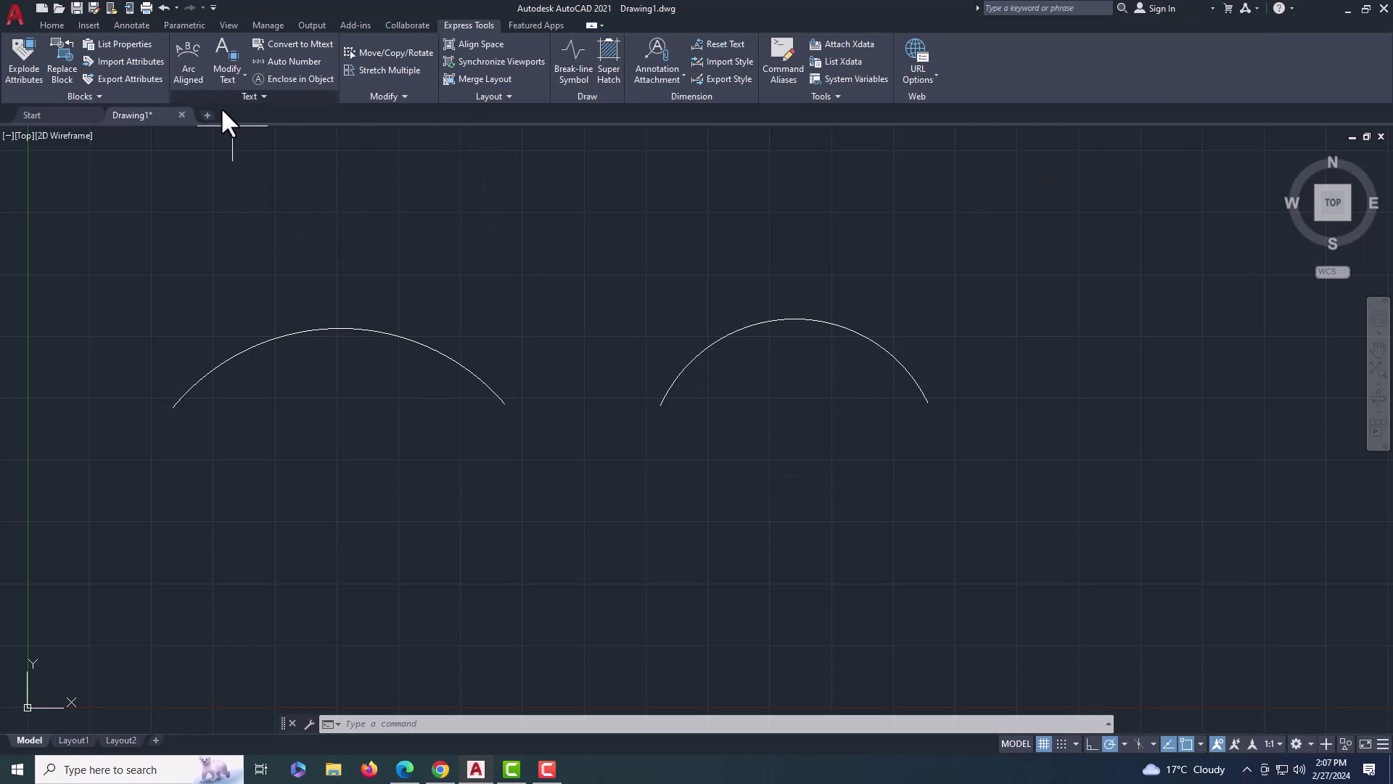
Step: Launch ARCTEXT so text can be placed along an arc
{"action": "middle_click_drag", "start_coordinate": [282, 179], "coordinate": [293, 187]}
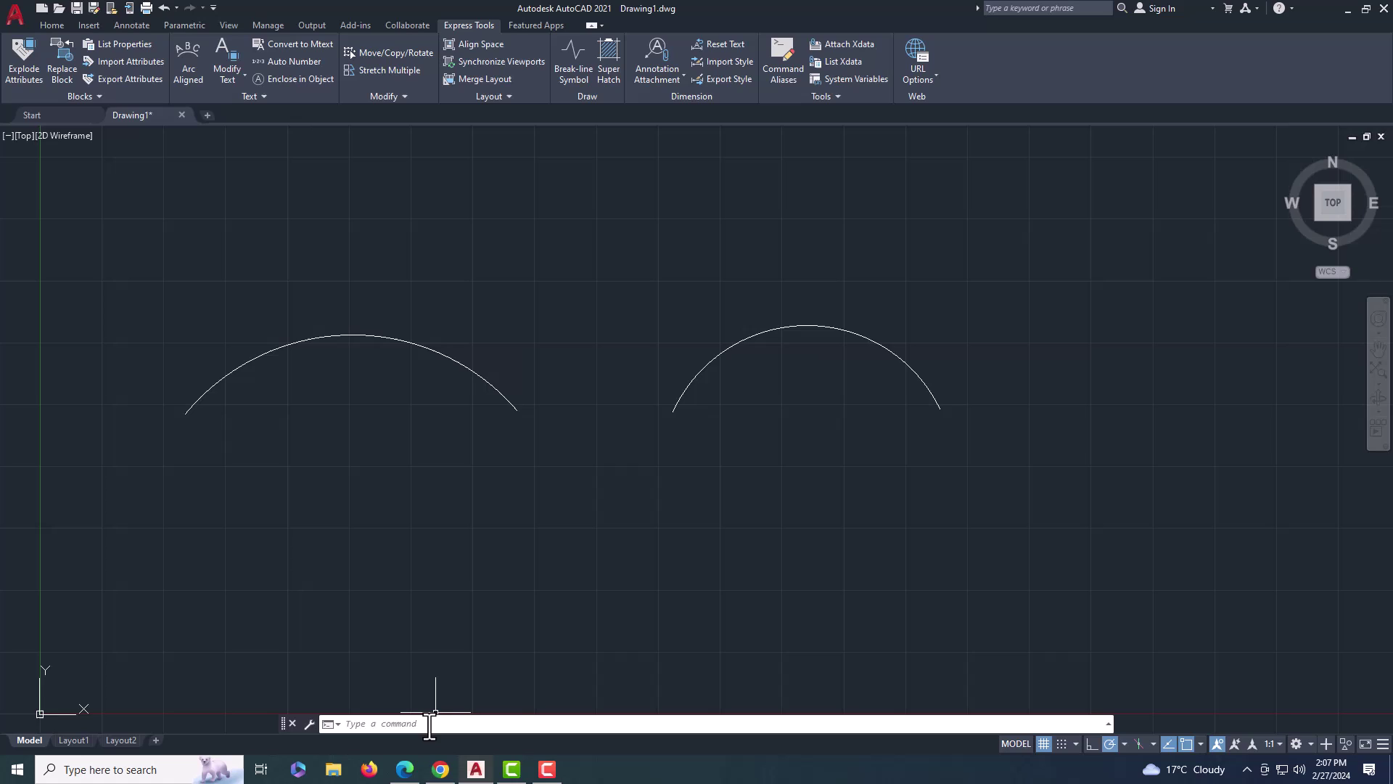
{"action": "type", "text": "ARCTEXT"}
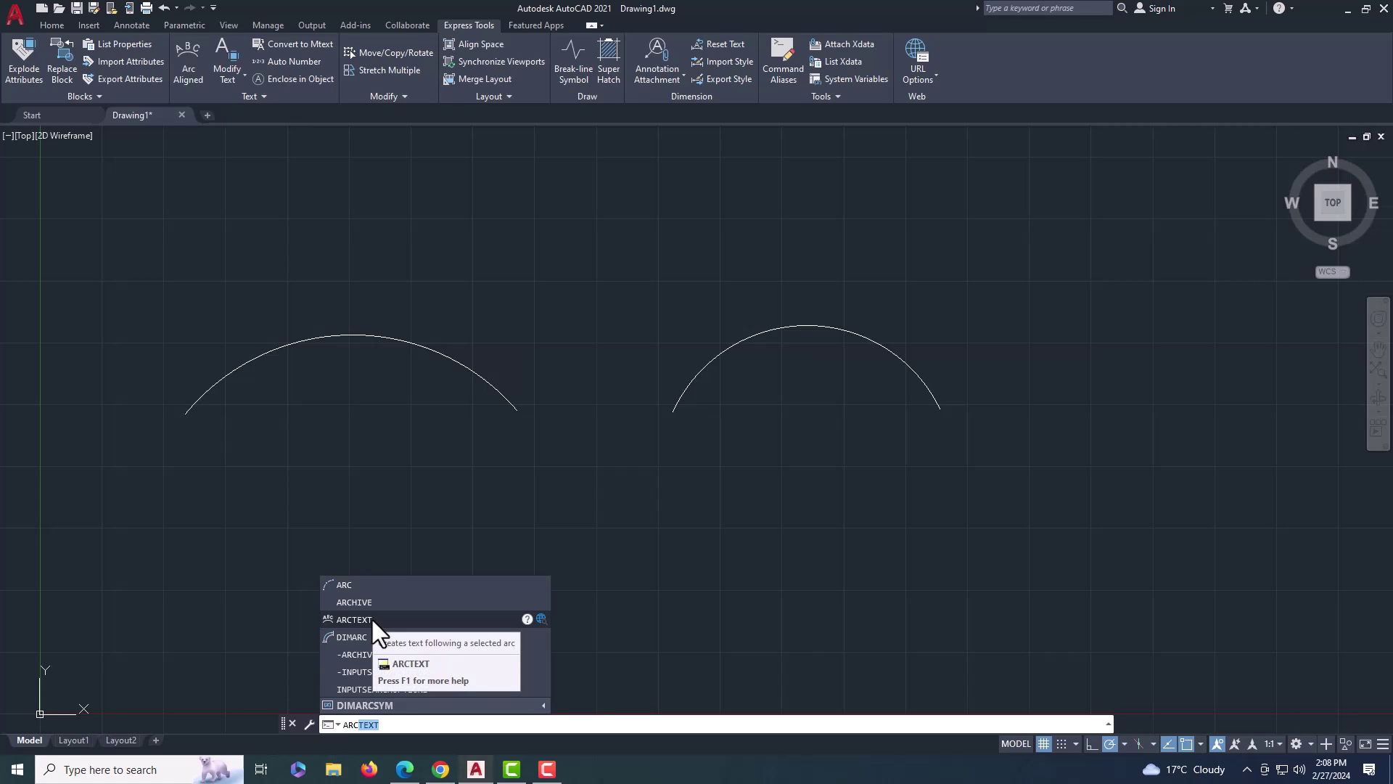
{"action": "left_click", "coordinate": [371, 618]}
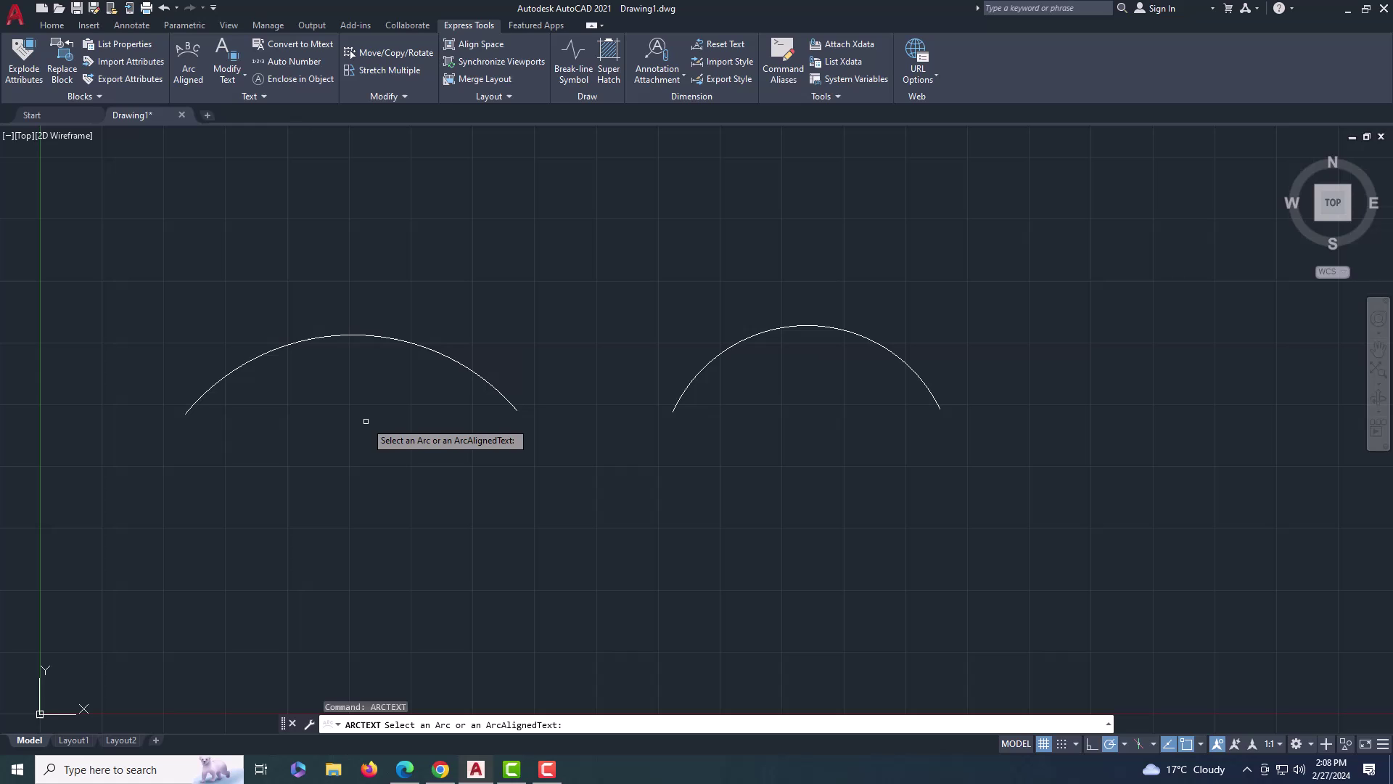
Step: Label the left arc with left-aligned text 'QasionCAD' starting from its lower-left end
{"action": "left_click", "coordinate": [361, 338]}
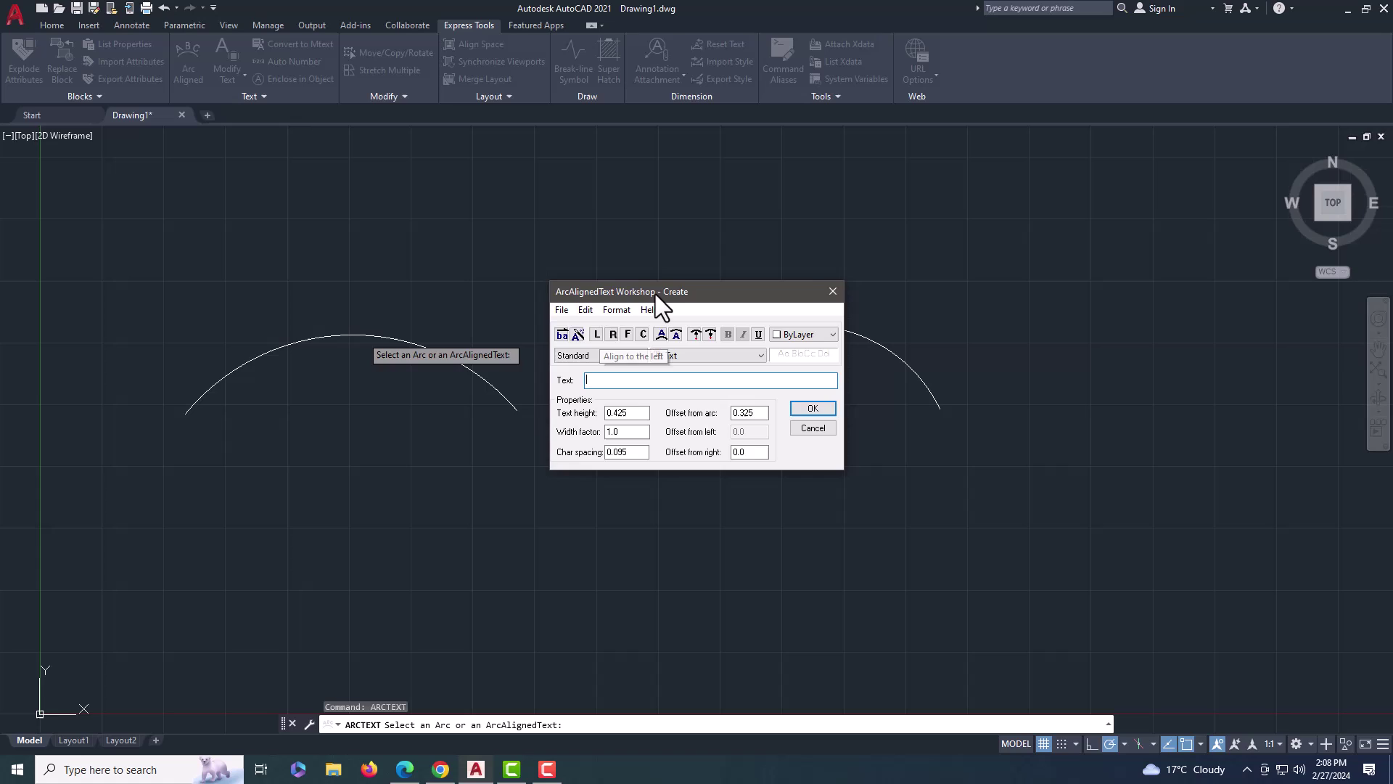
{"action": "left_click_drag", "start_coordinate": [656, 293], "coordinate": [622, 249]}
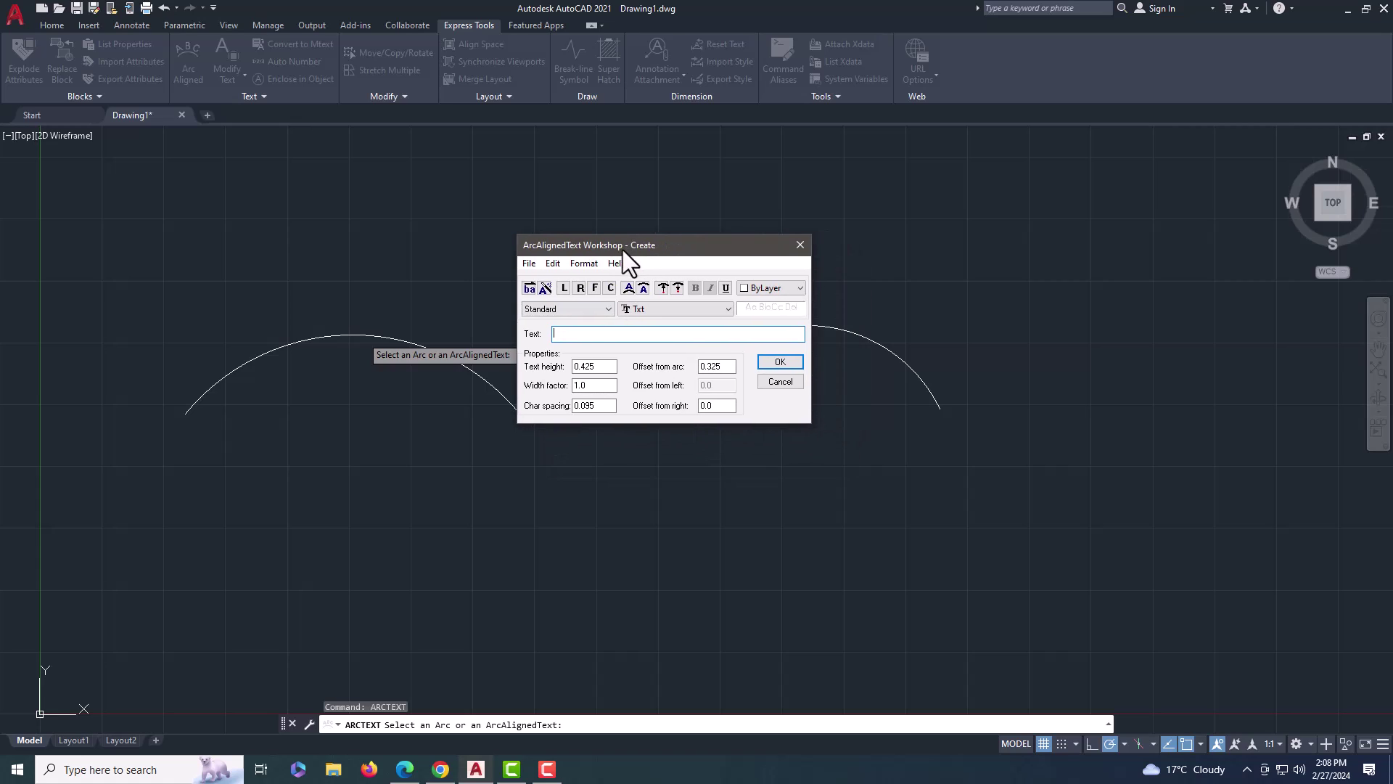
{"action": "left_click", "coordinate": [563, 291]}
{"action": "left_click", "coordinate": [610, 338]}
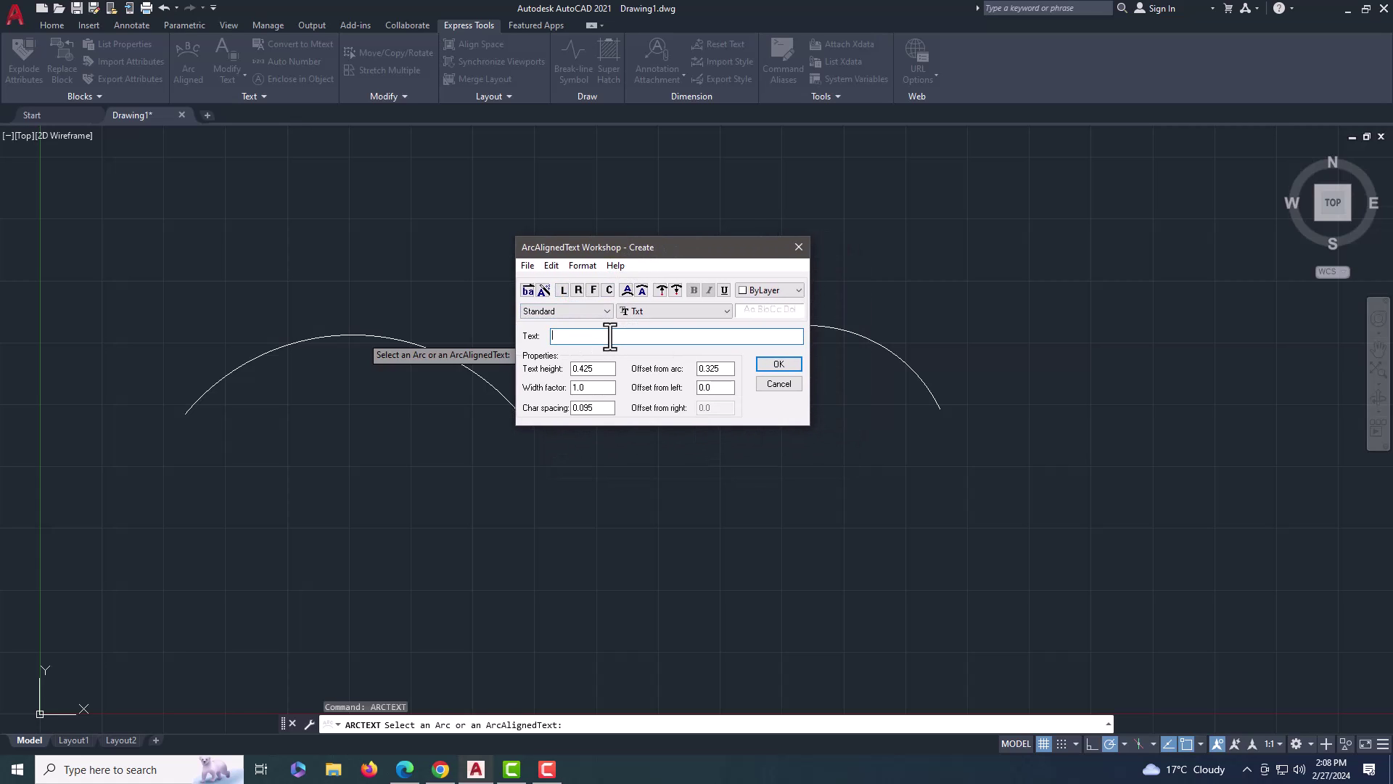
{"action": "type", "text": "QasiomCAD"}
{"action": "left_click", "coordinate": [773, 364]}
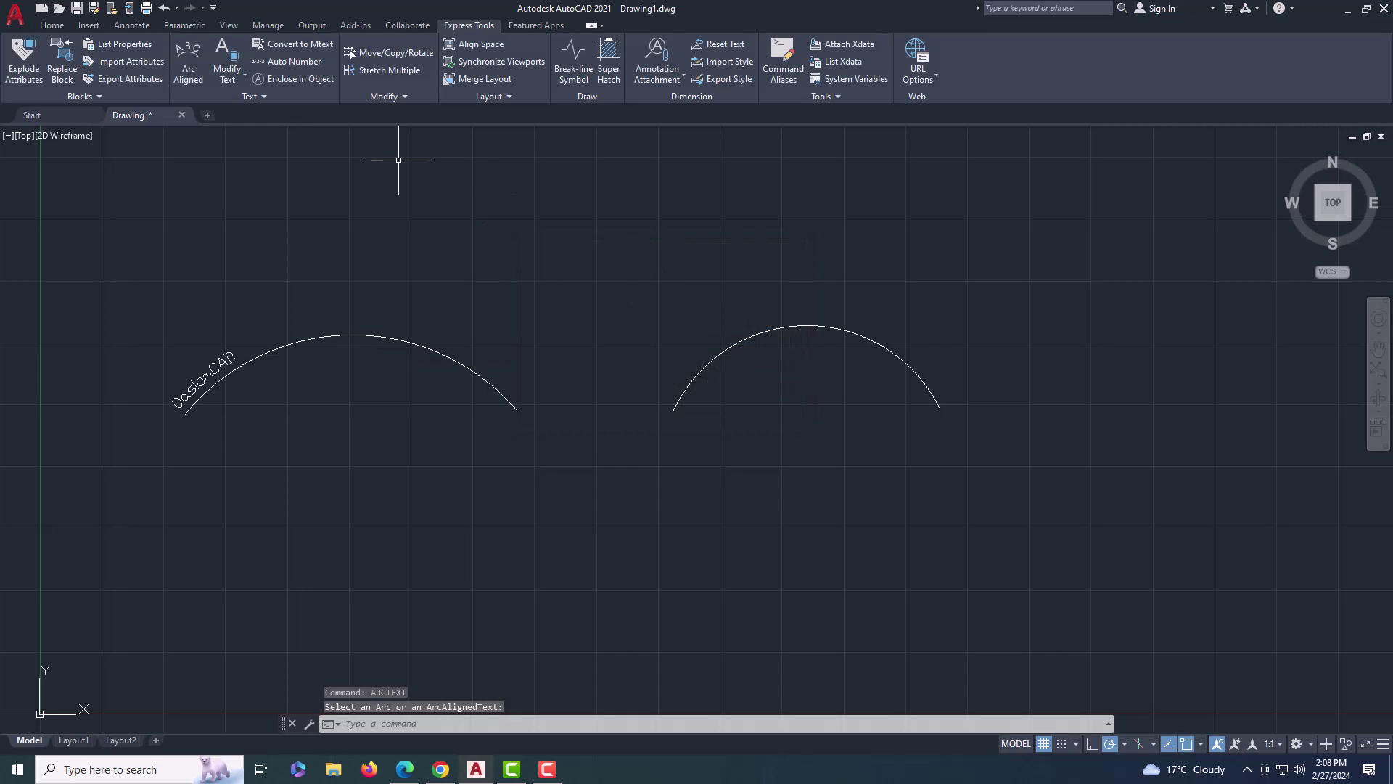
Step: Fit 'QasimCAD' evenly along the full length of the right arc
{"action": "left_click", "coordinate": [180, 55]}
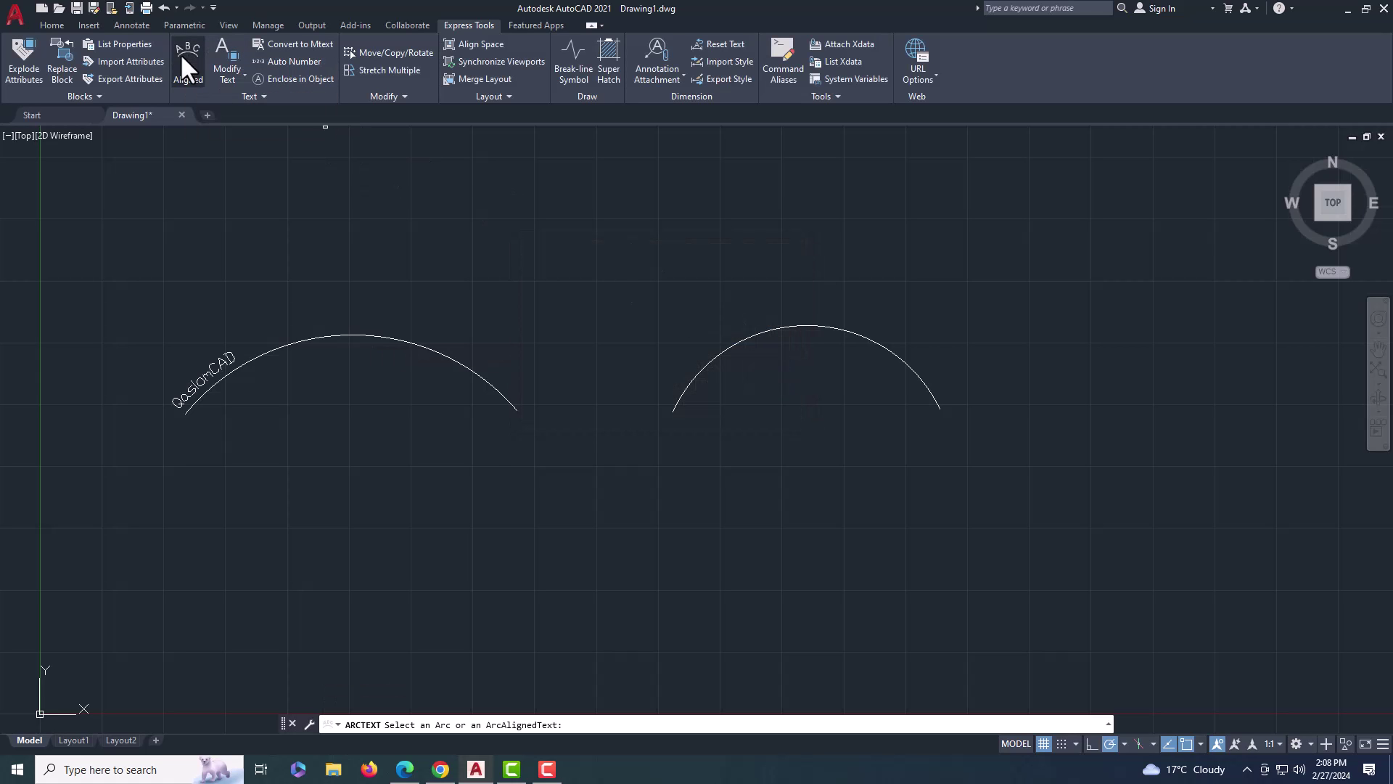
{"action": "left_click", "coordinate": [744, 341]}
{"action": "left_click", "coordinate": [628, 335]}
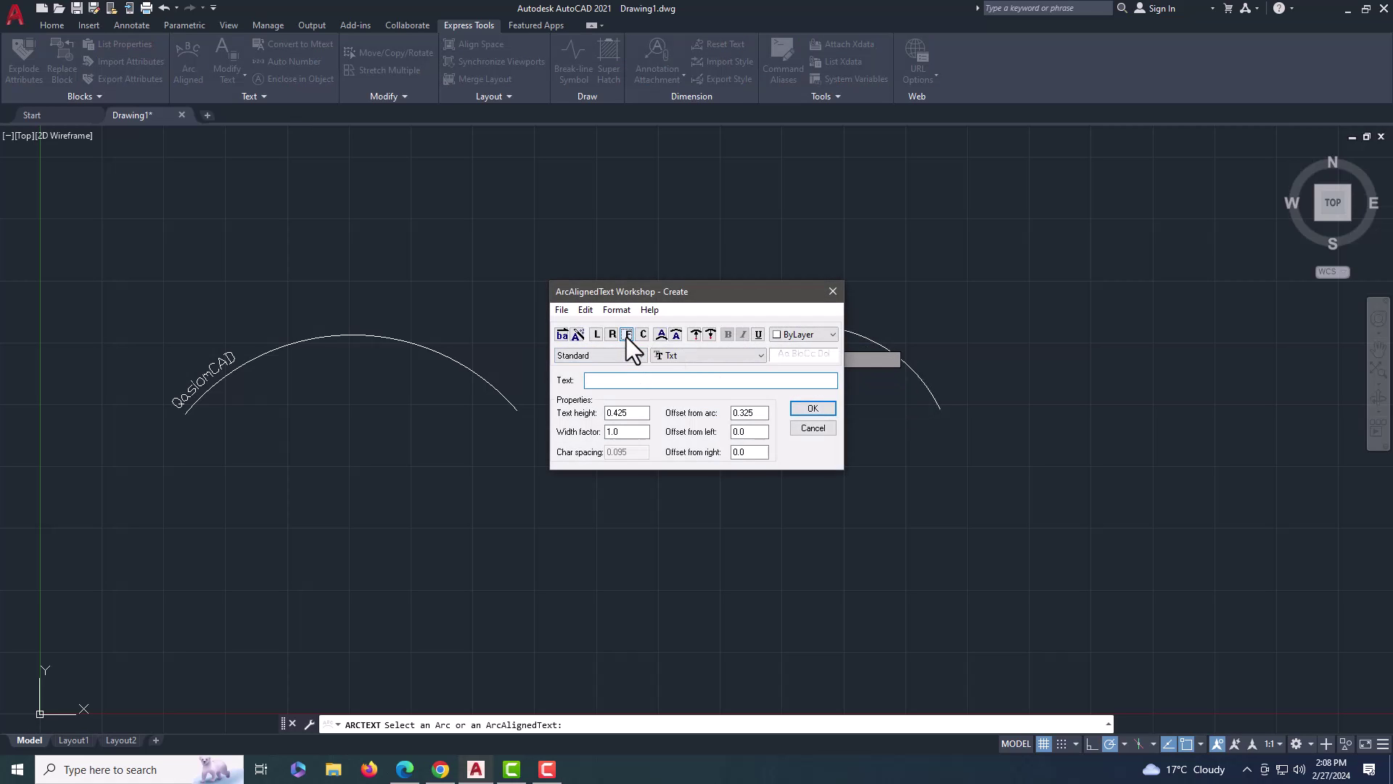
{"action": "left_click", "coordinate": [664, 381]}
{"action": "type", "text": "asimCAD"}
{"action": "left_click", "coordinate": [812, 409]}
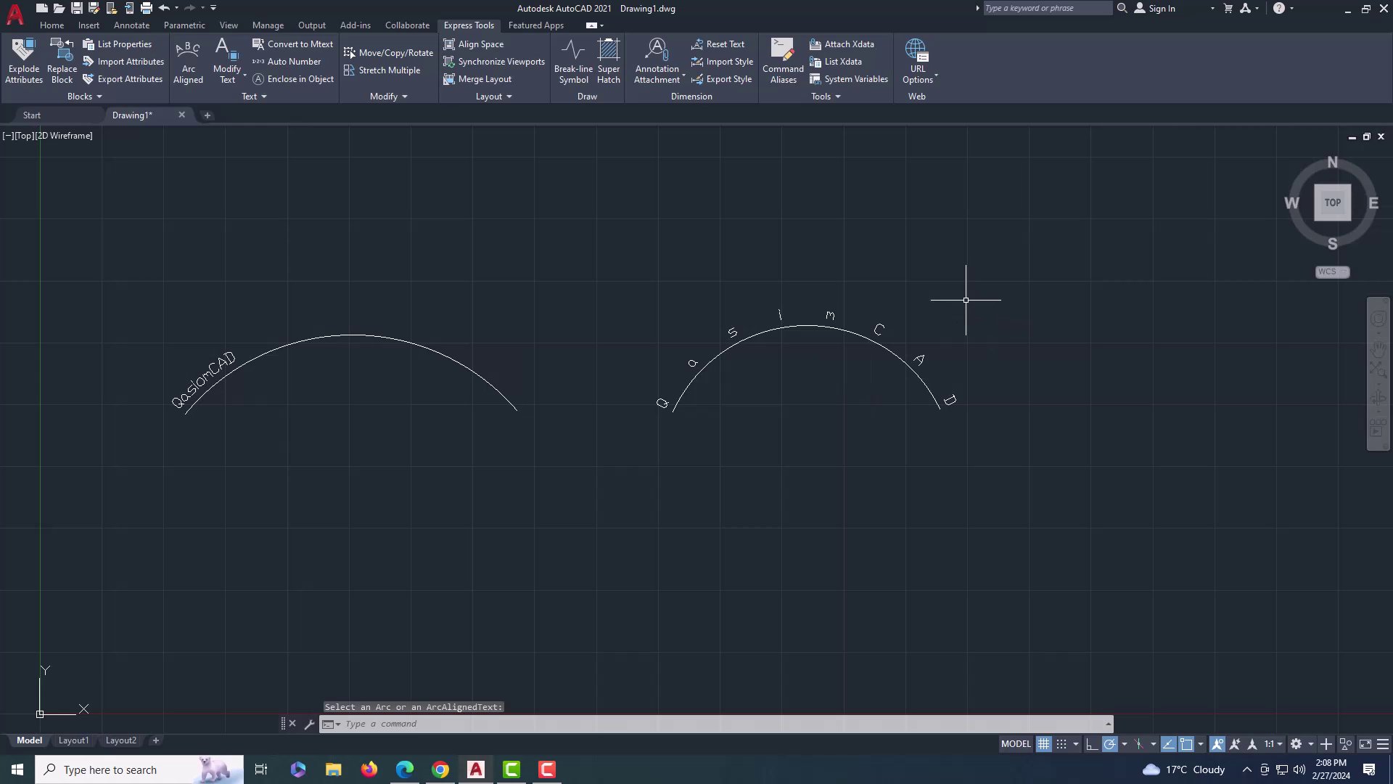
{"action": "type", "text": "arc"}
Step: Draw a nearly closed three-point arc to the right of the lettered arc
{"action": "key", "text": "Return"}
{"action": "middle_click_drag", "start_coordinate": [986, 327], "coordinate": [708, 346]}
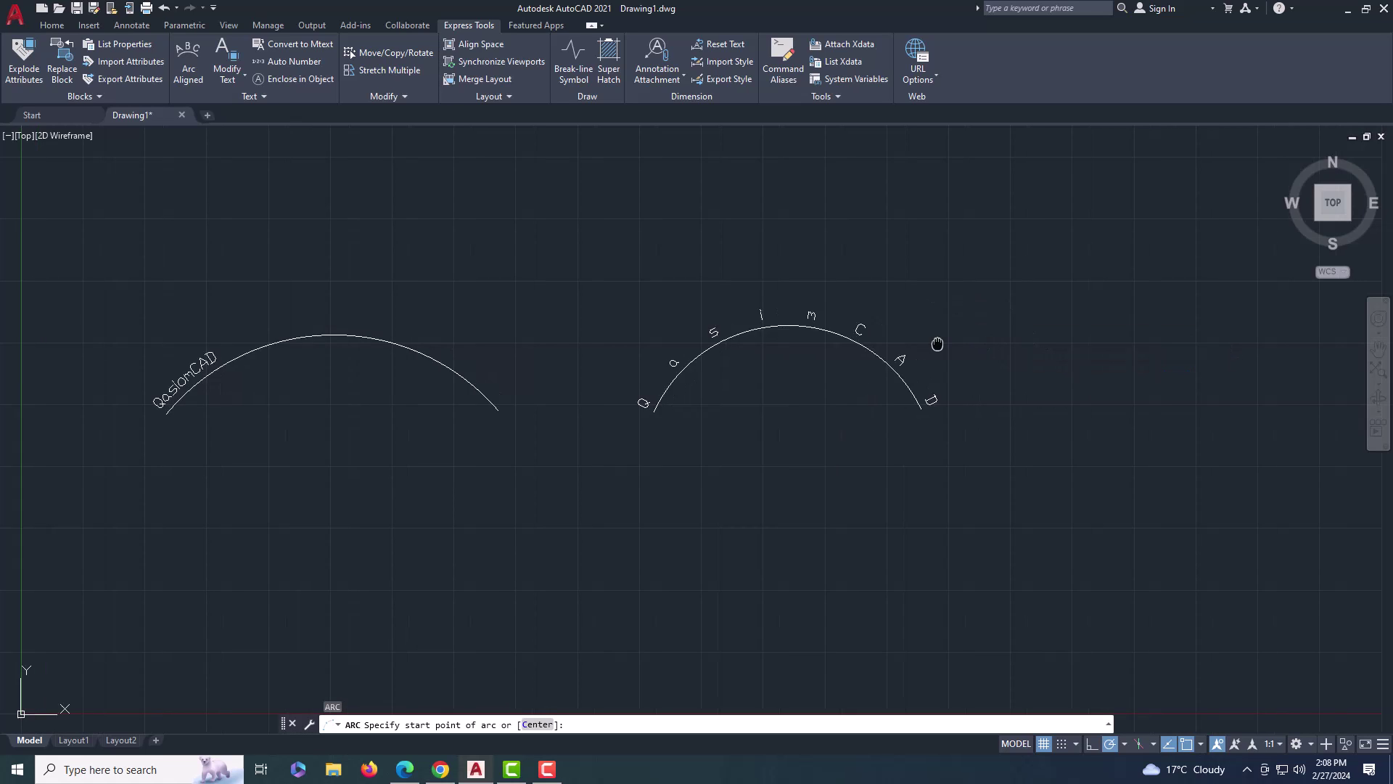
{"action": "left_click", "coordinate": [825, 408]}
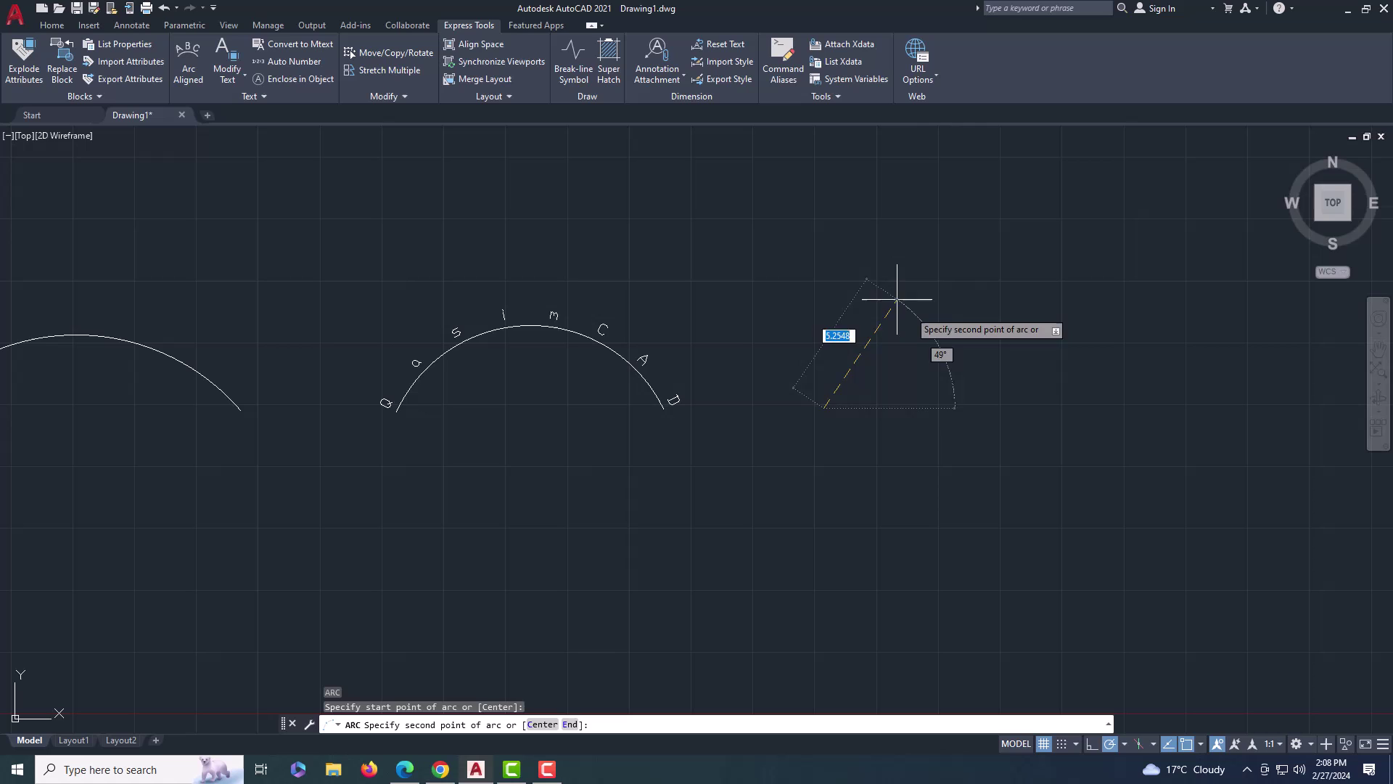
{"action": "left_click", "coordinate": [886, 234]}
{"action": "scroll", "coordinate": [871, 403], "scroll_direction": "up", "scroll_amount": 3}
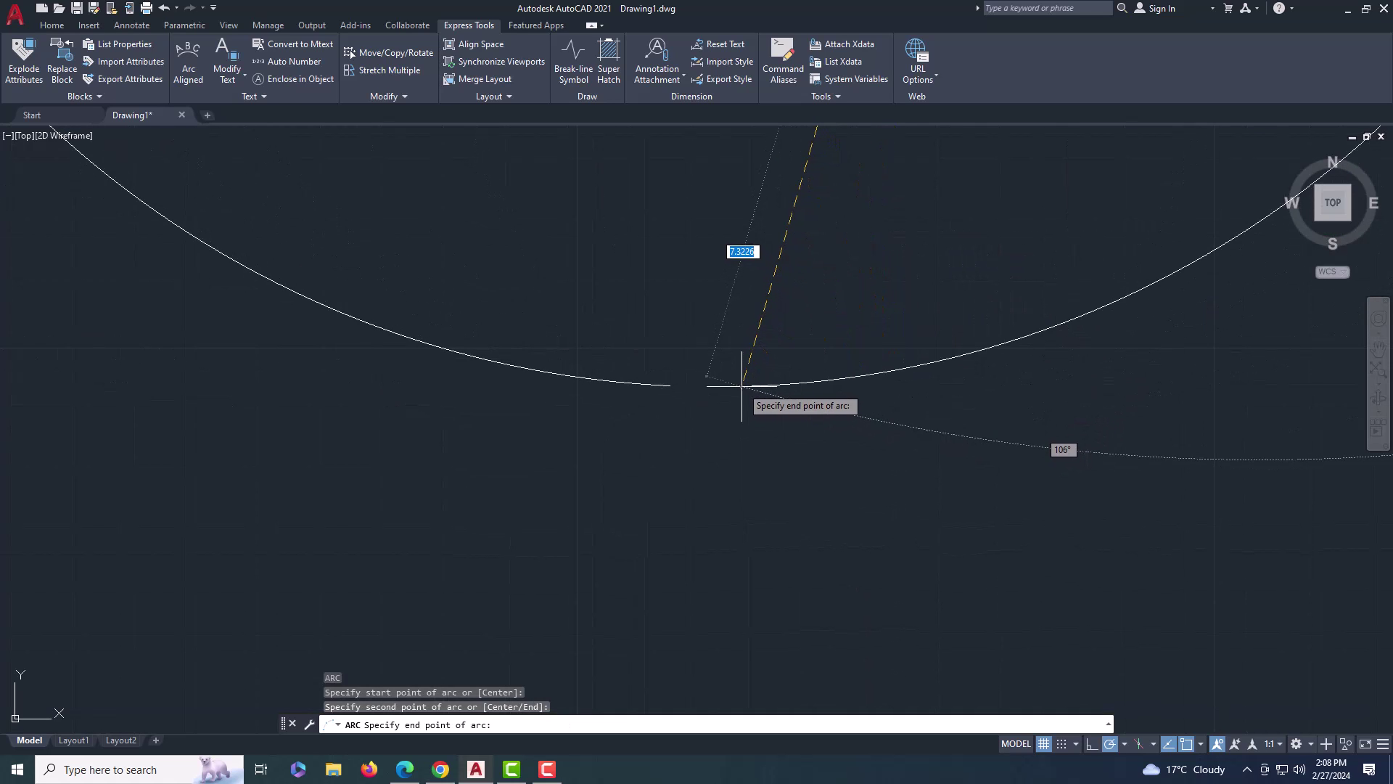
{"action": "left_click", "coordinate": [742, 386]}
{"action": "scroll", "coordinate": [744, 383], "scroll_direction": "down", "scroll_amount": 5}
{"action": "scroll", "coordinate": [822, 431], "scroll_direction": "down", "scroll_amount": 2}
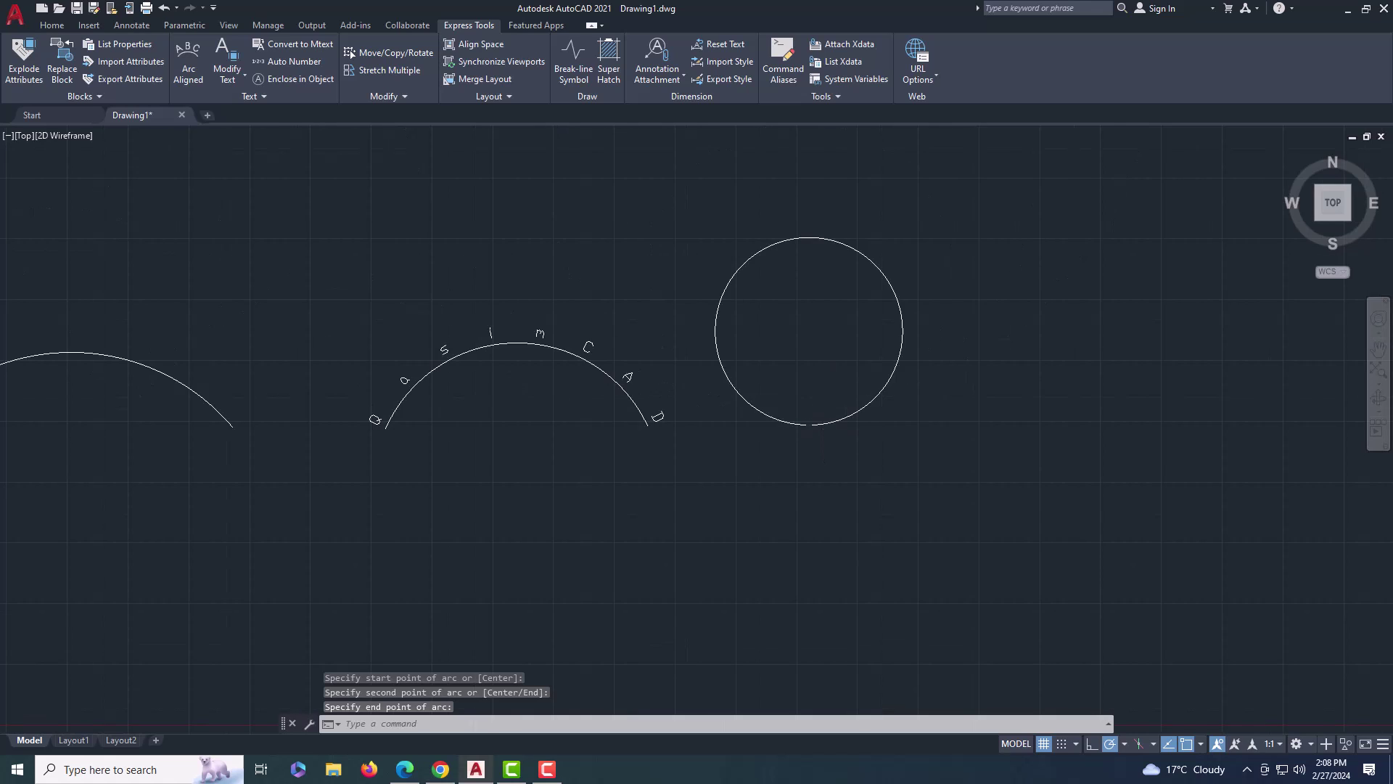
Step: Wrap 'QasimCAD YT Channel' around the outside of the near-circular arc
{"action": "left_click", "coordinate": [186, 52]}
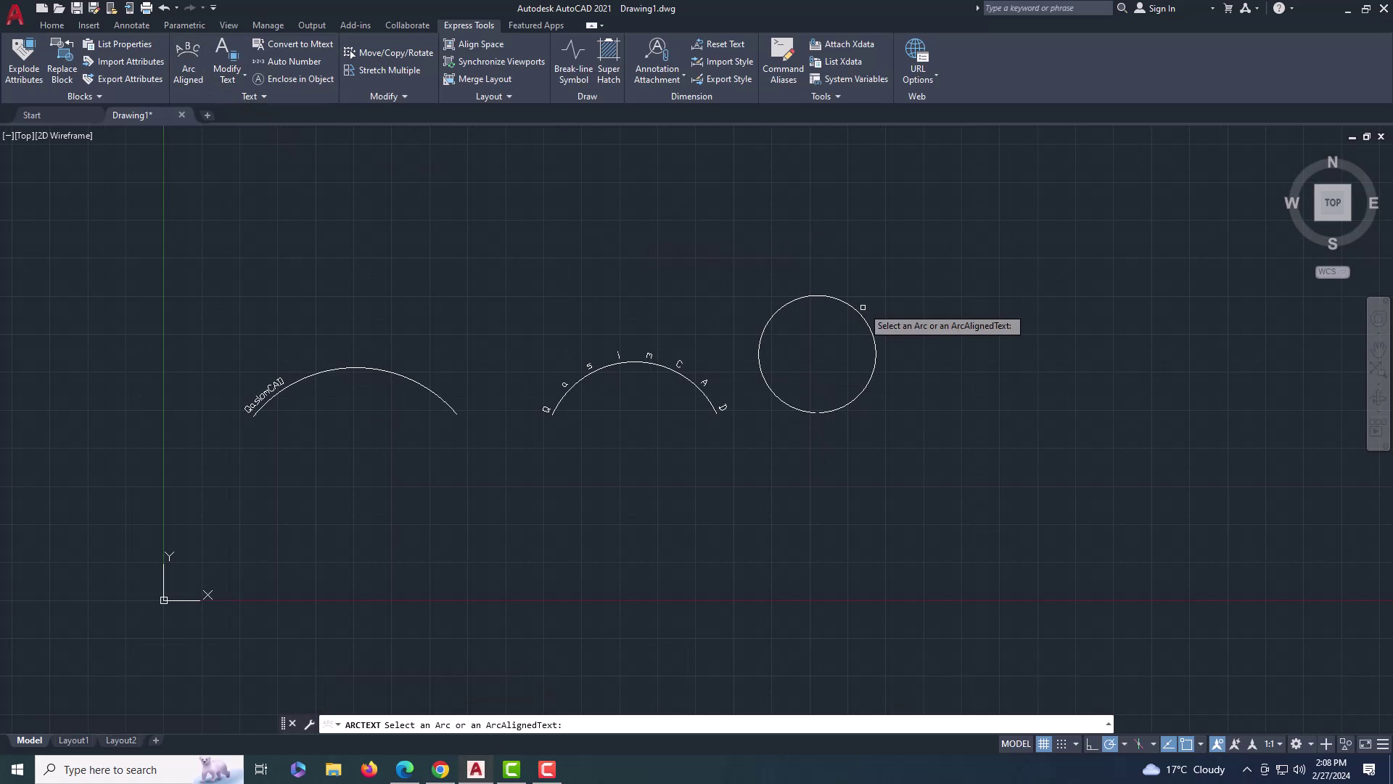
{"action": "left_click", "coordinate": [877, 347]}
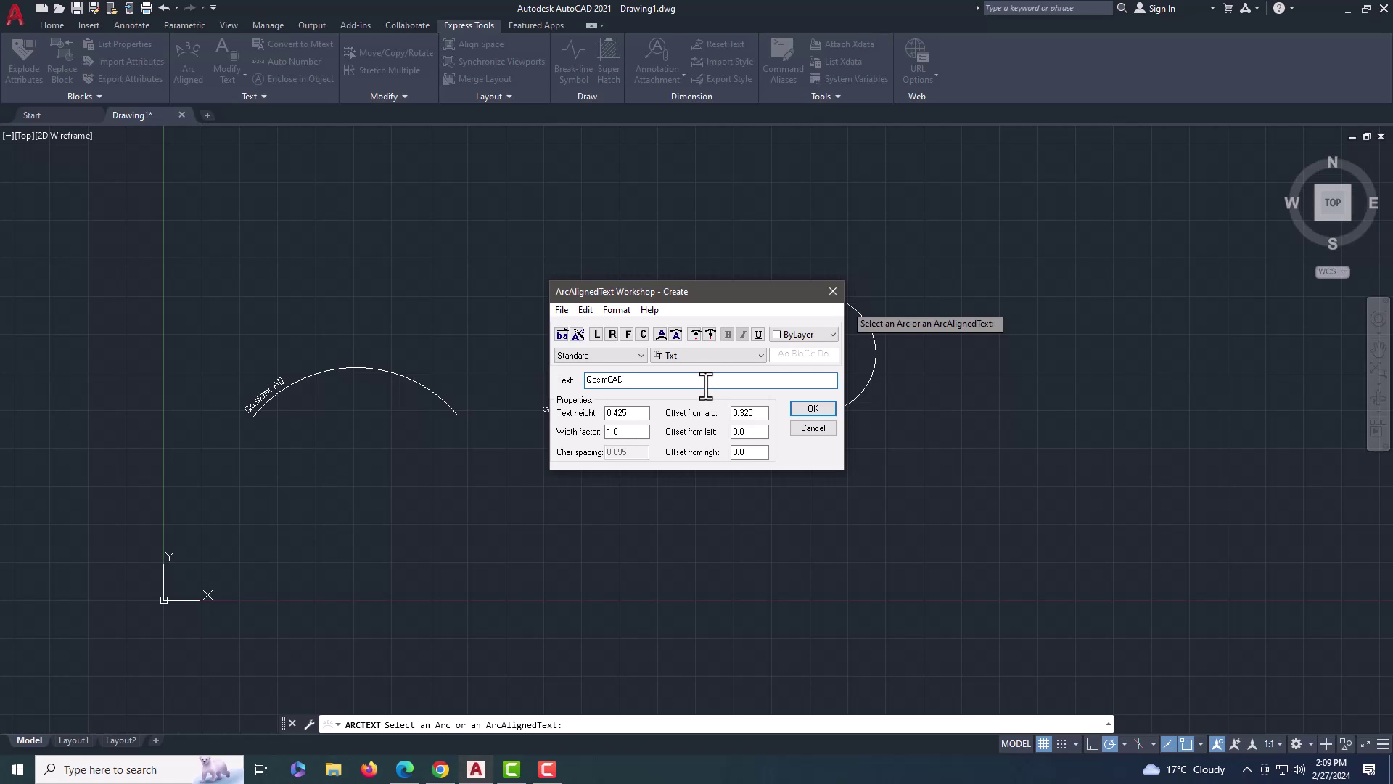
{"action": "type", "text": "YT Channel"}
{"action": "left_click", "coordinate": [812, 409]}
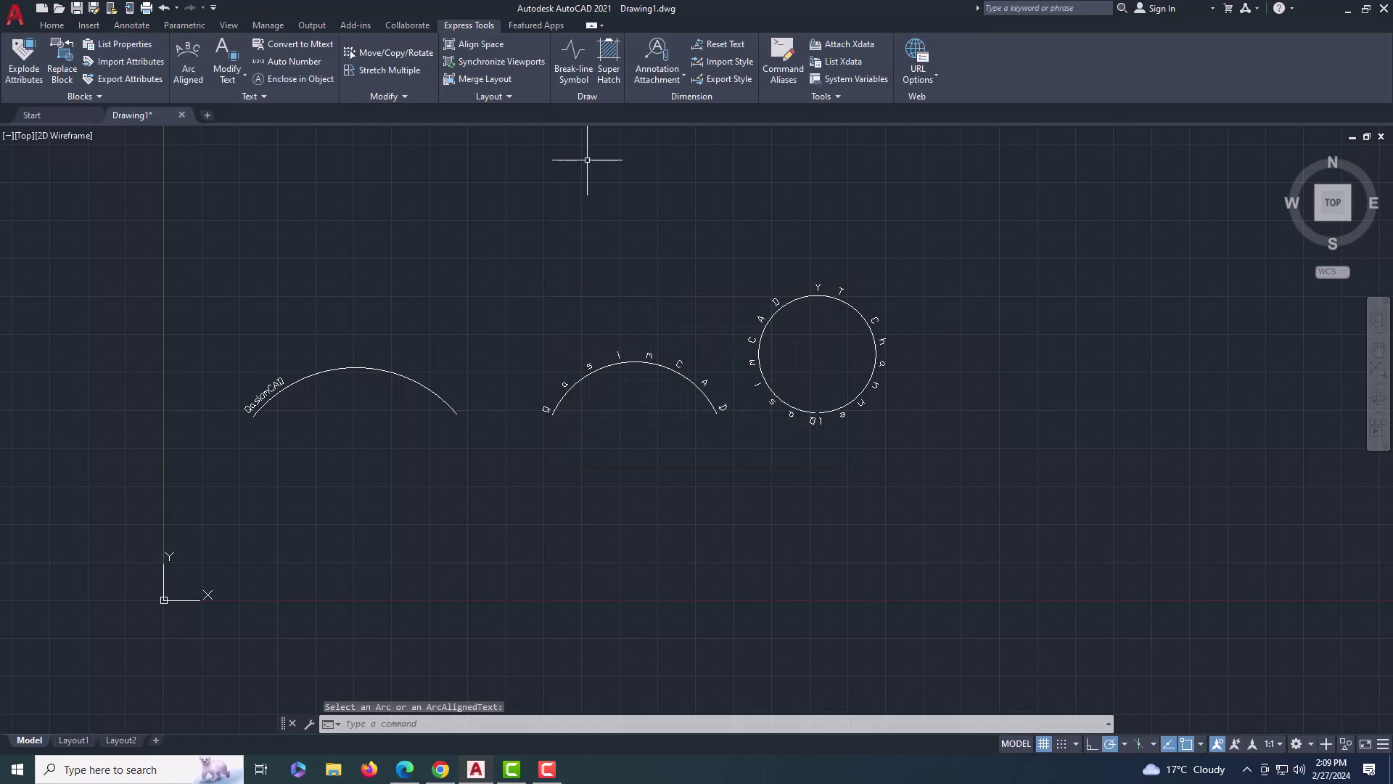
{"action": "left_click", "coordinate": [198, 61]}
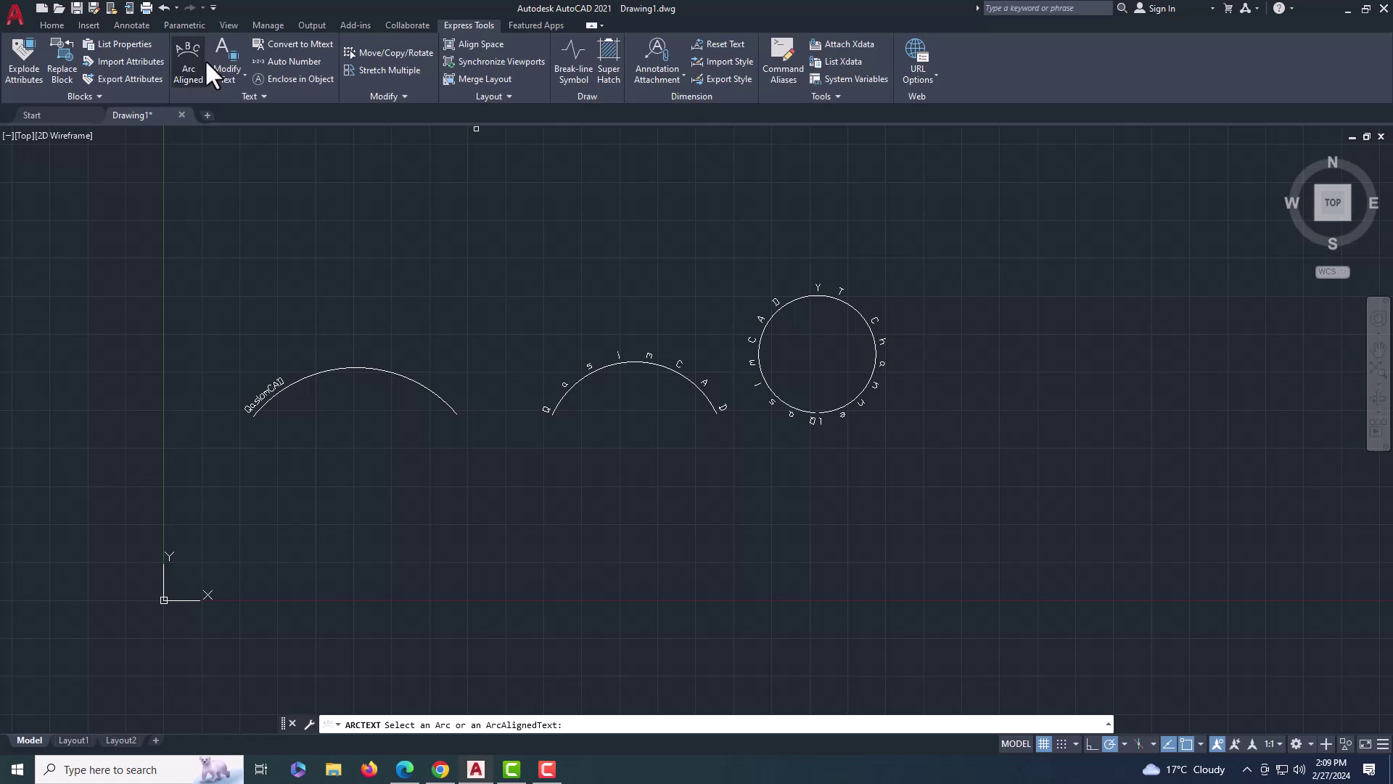
Step: Add 'QasimCAD' along the inner side of the near-circular arc
{"action": "left_click", "coordinate": [842, 303]}
{"action": "type", "text": "QasimCAD"}
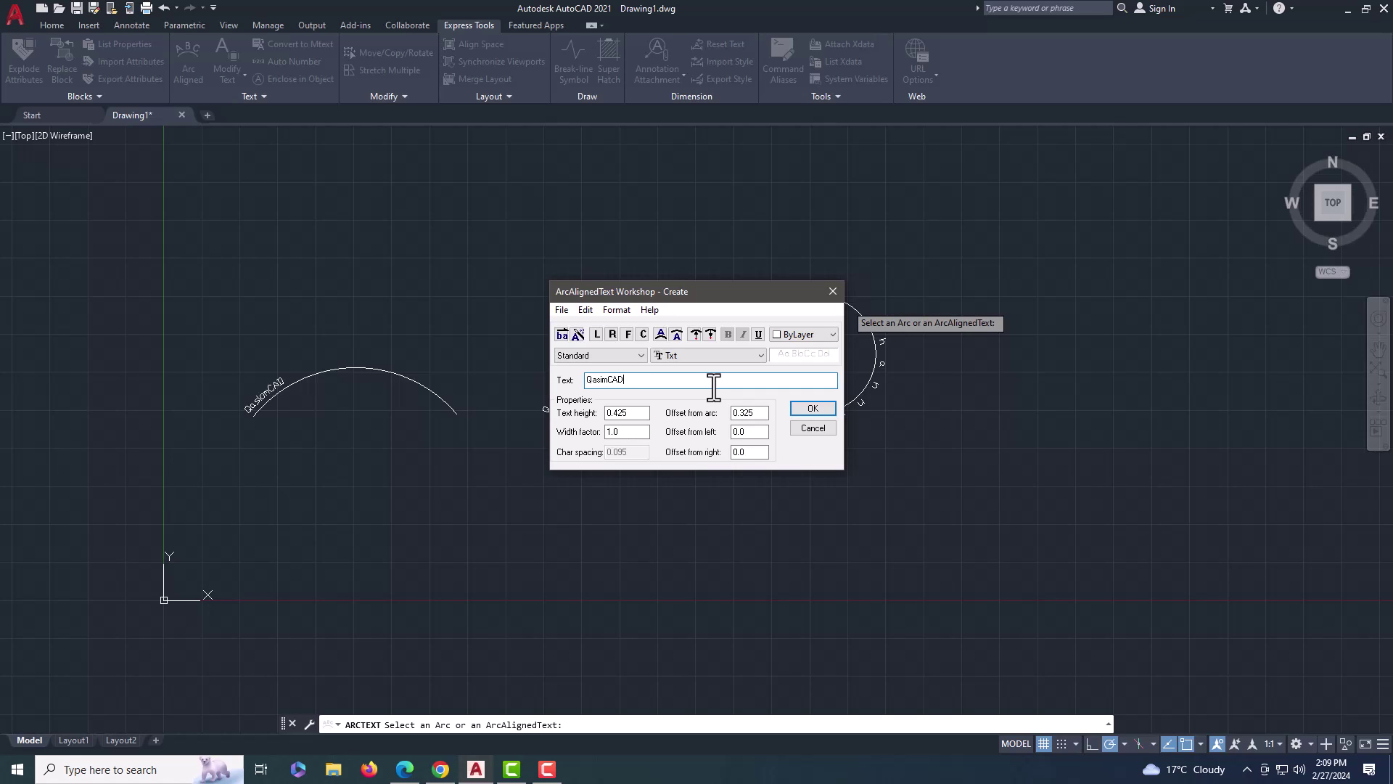
{"action": "left_click", "coordinate": [827, 409]}
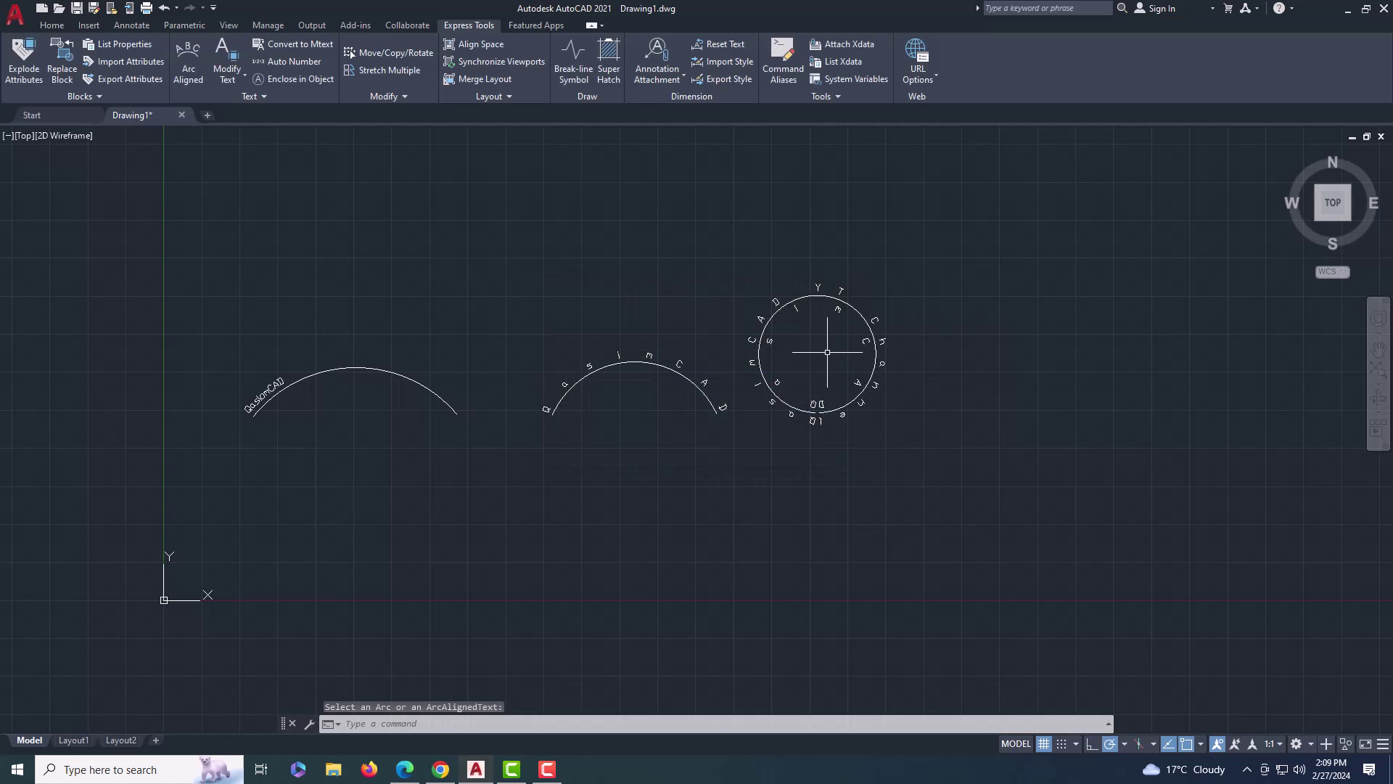
{"action": "scroll", "coordinate": [829, 352], "scroll_direction": "up", "scroll_amount": 2}
{"action": "scroll", "coordinate": [827, 352], "scroll_direction": "down", "scroll_amount": 2}
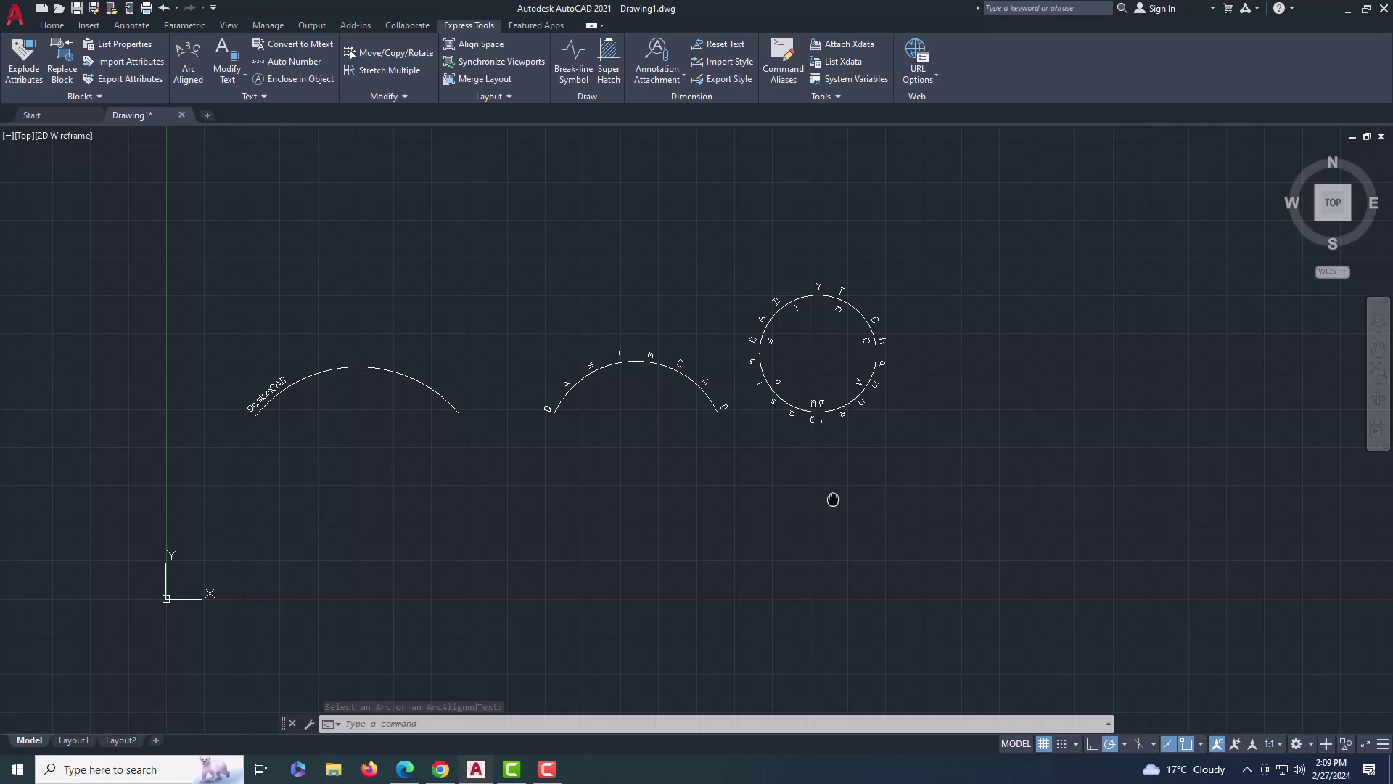
{"action": "scroll", "coordinate": [834, 496], "scroll_direction": "up", "scroll_amount": 1}
{"action": "scroll", "coordinate": [794, 468], "scroll_direction": "up", "scroll_amount": 1}
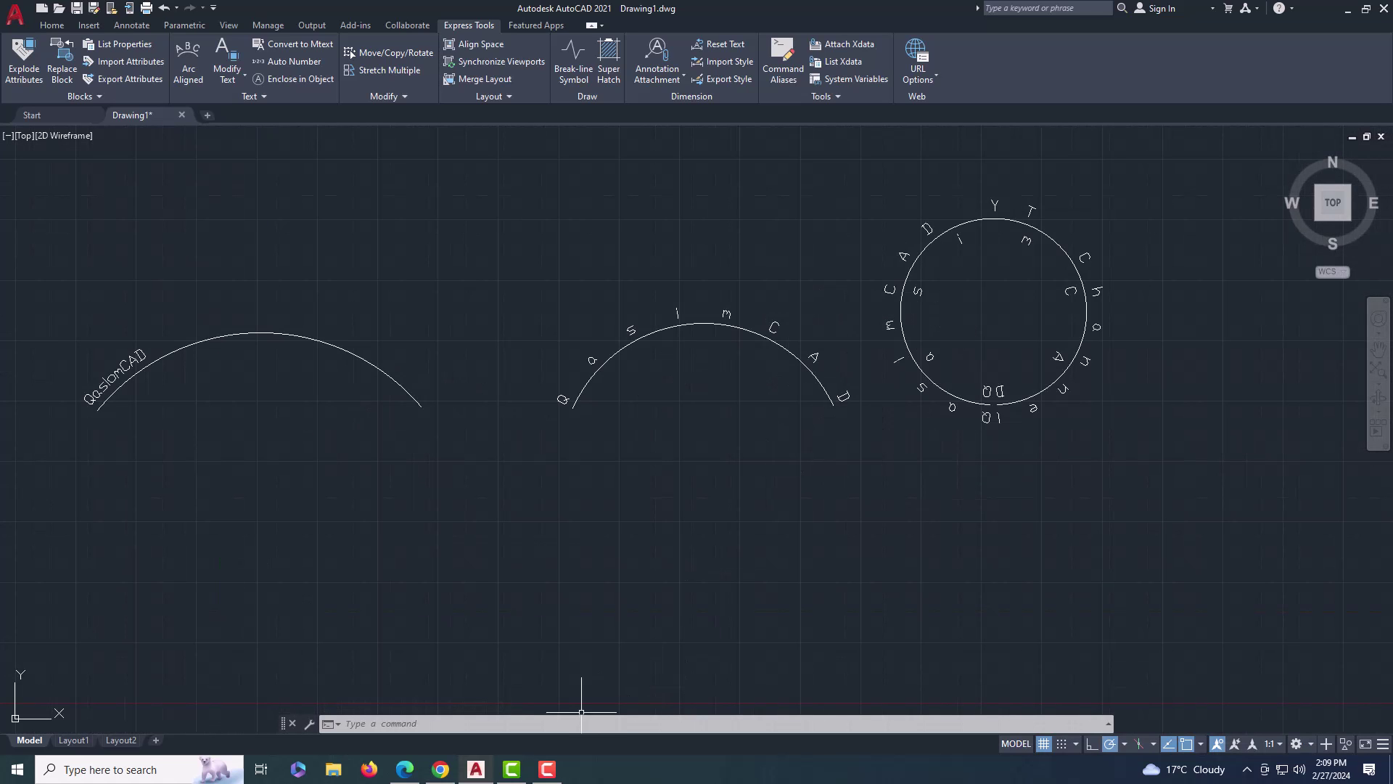